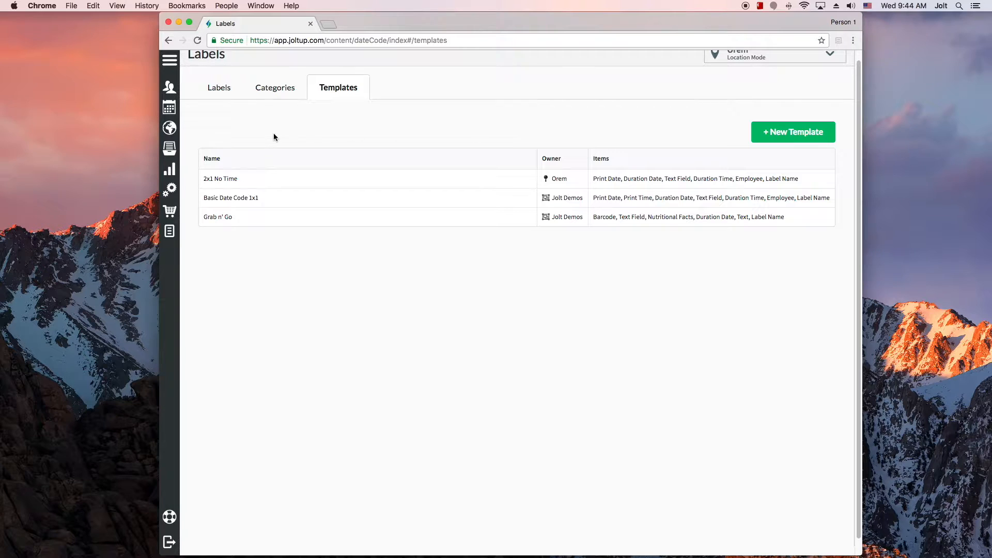
- Open the '2x1 No Time' label template in the editor from the Templates list
click(215, 149)
click(321, 178)
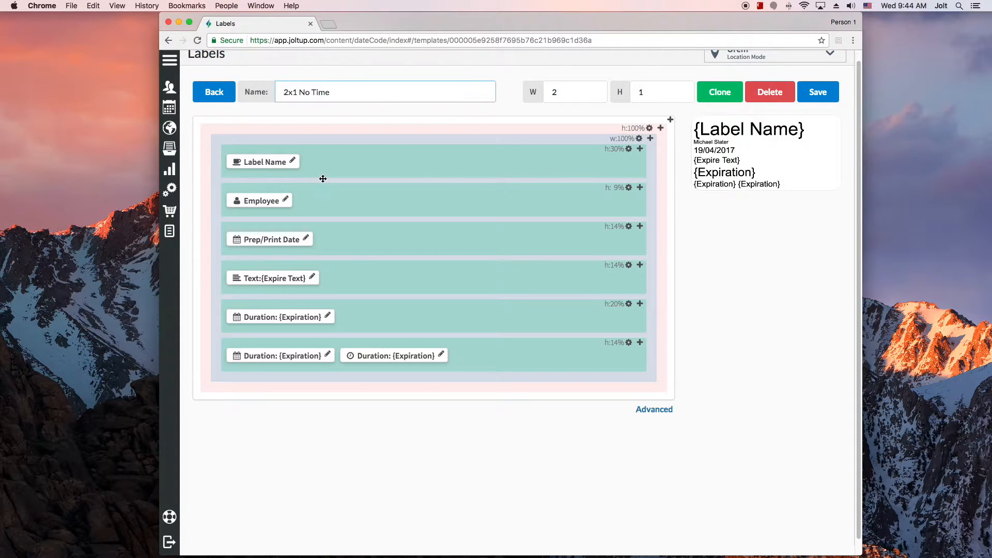
- Bring up the 'Select an Item' picker to review addable items like Company, Employee and Prep/Print Time
click(338, 164)
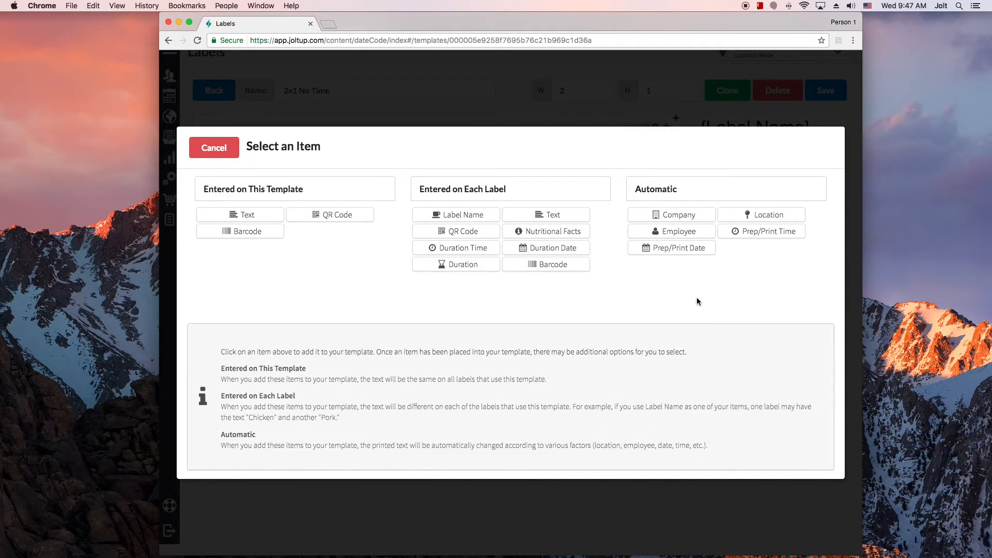
- Cancel the item picker, keeping the 2x1 No Time template's existing fields unchanged
click(214, 147)
scroll(367, 174, up, 1)
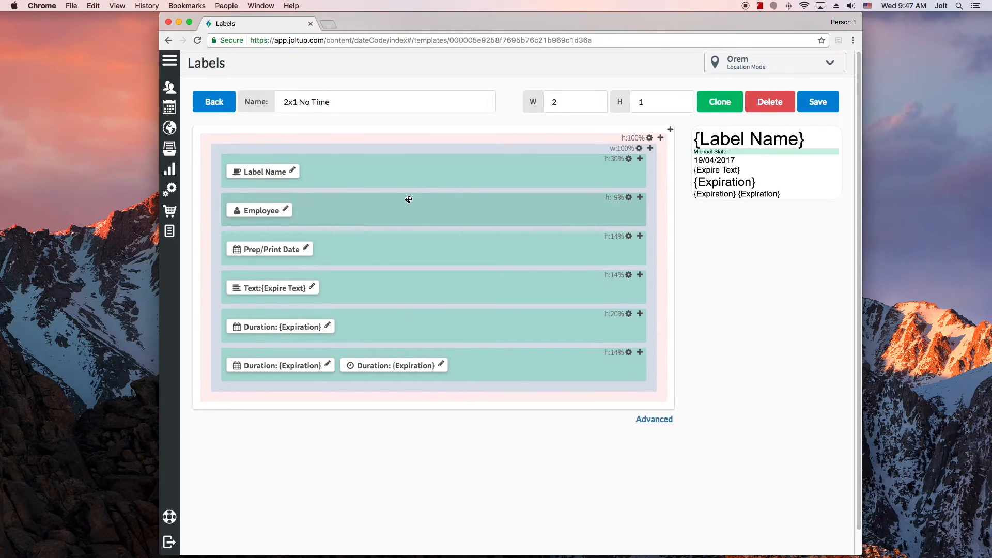
- Open the read-only 'Basic Date Code 1x1' template and show its Bulk Preview of all labels
click(214, 91)
click(325, 214)
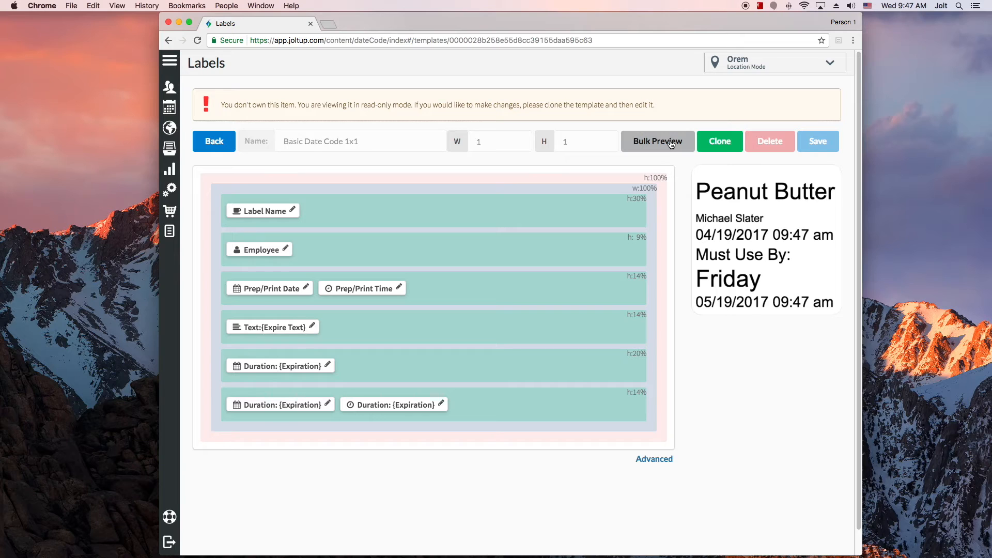
click(672, 144)
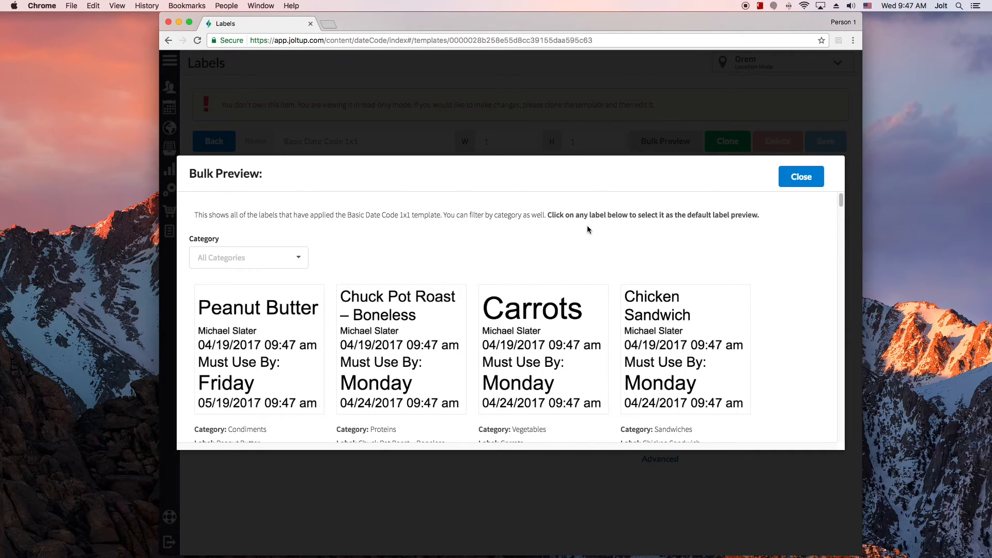
scroll(588, 225, down, 2)
scroll(585, 226, down, 2)
scroll(585, 226, down, 2)
scroll(584, 227, down, 1)
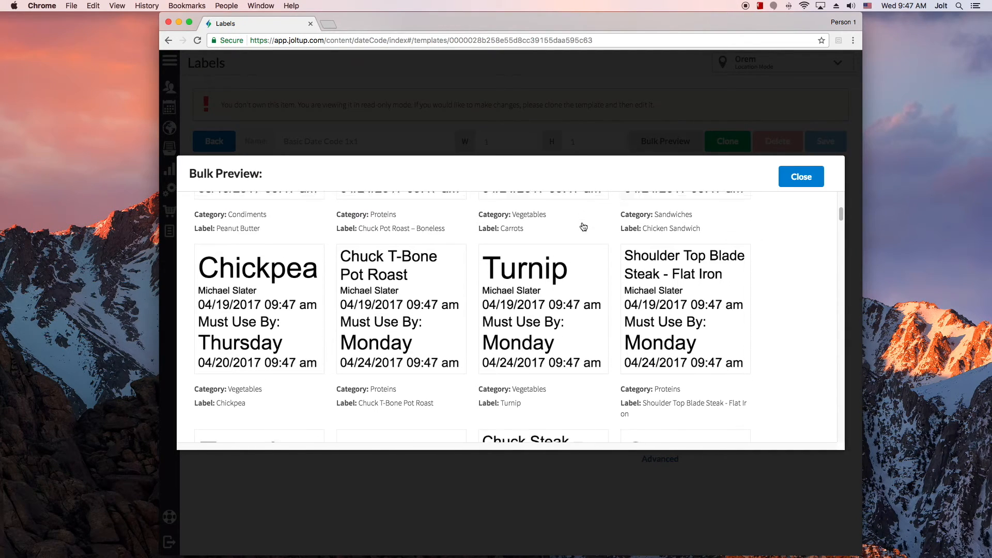
scroll(583, 226, up, 1)
scroll(583, 226, up, 2)
scroll(583, 227, up, 2)
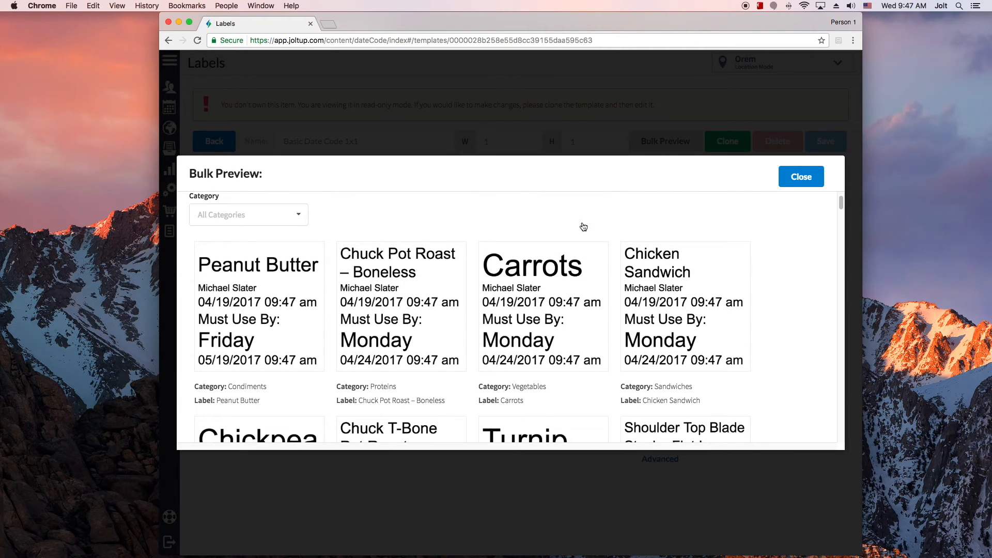
scroll(583, 226, up, 1)
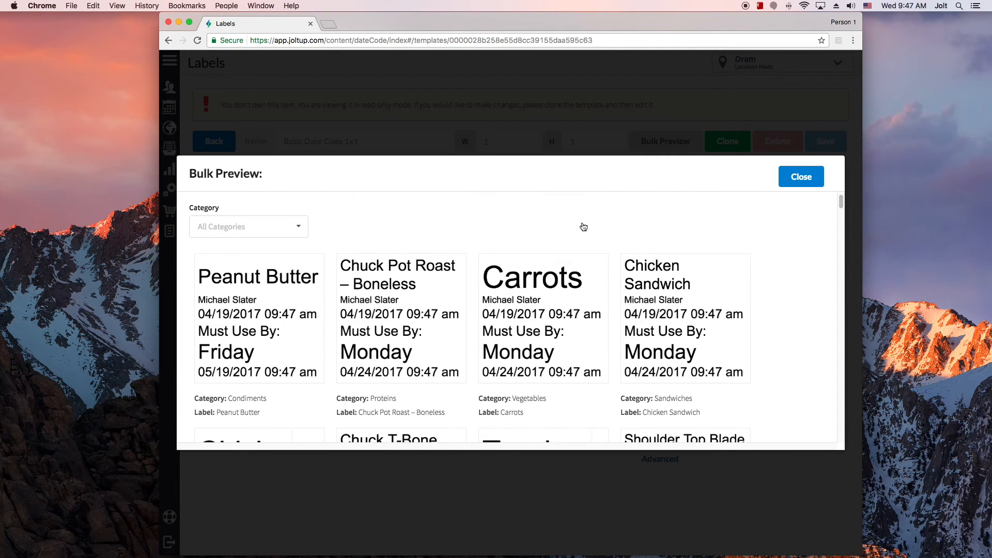
scroll(583, 227, up, 1)
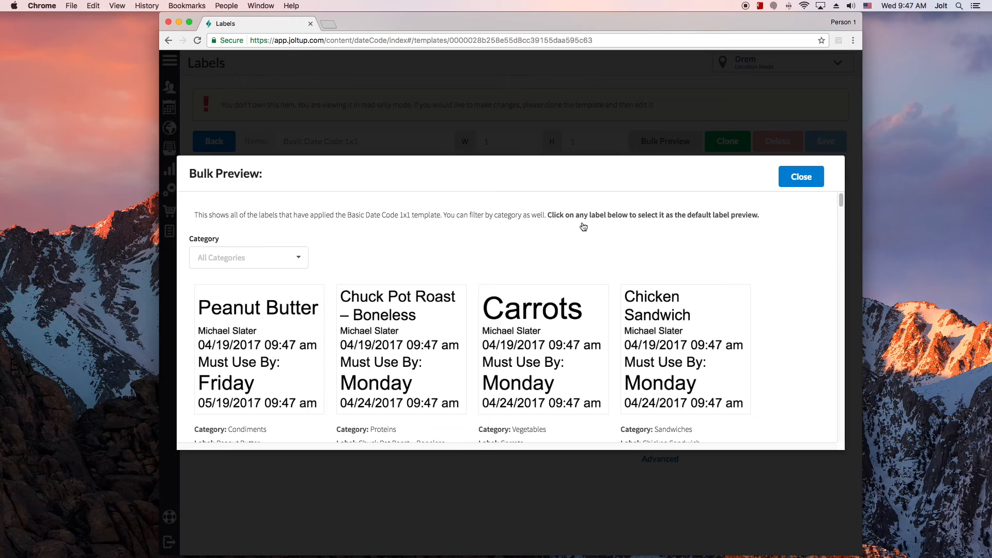